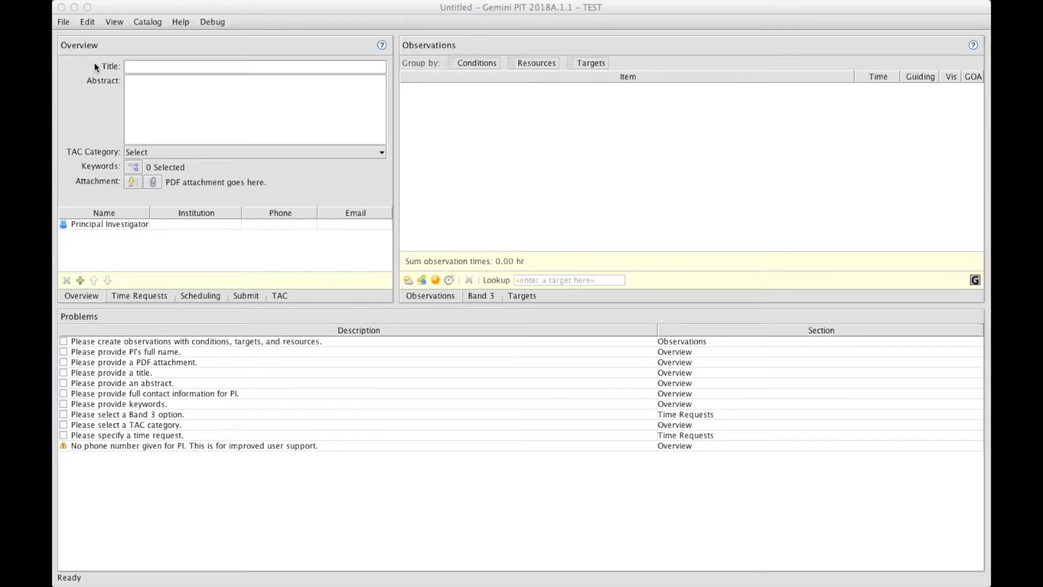
Look through the application's menus without choosing any command
left_click(63, 22)
mouse_move(109, 20)
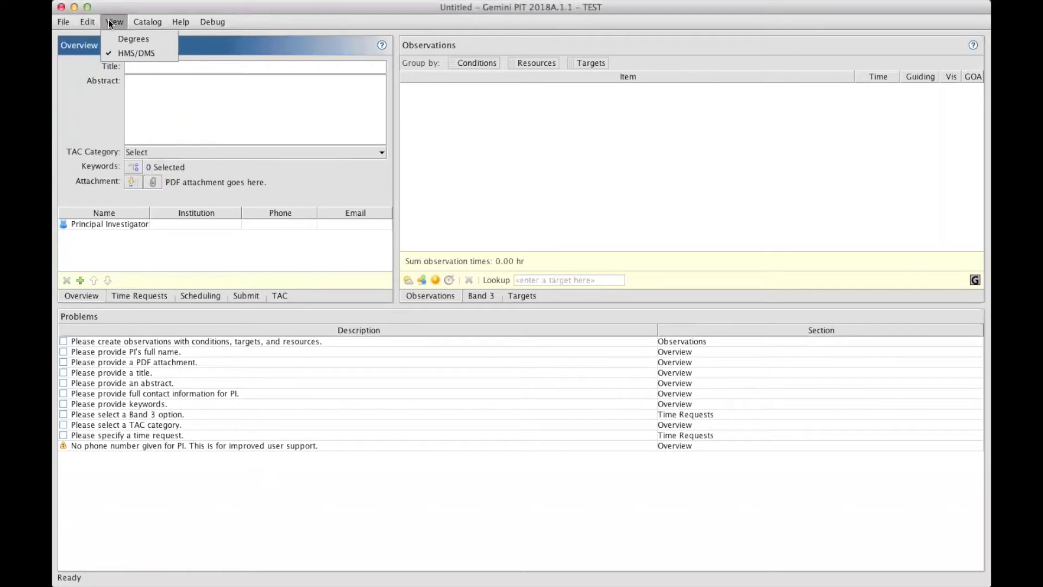
mouse_move(201, 21)
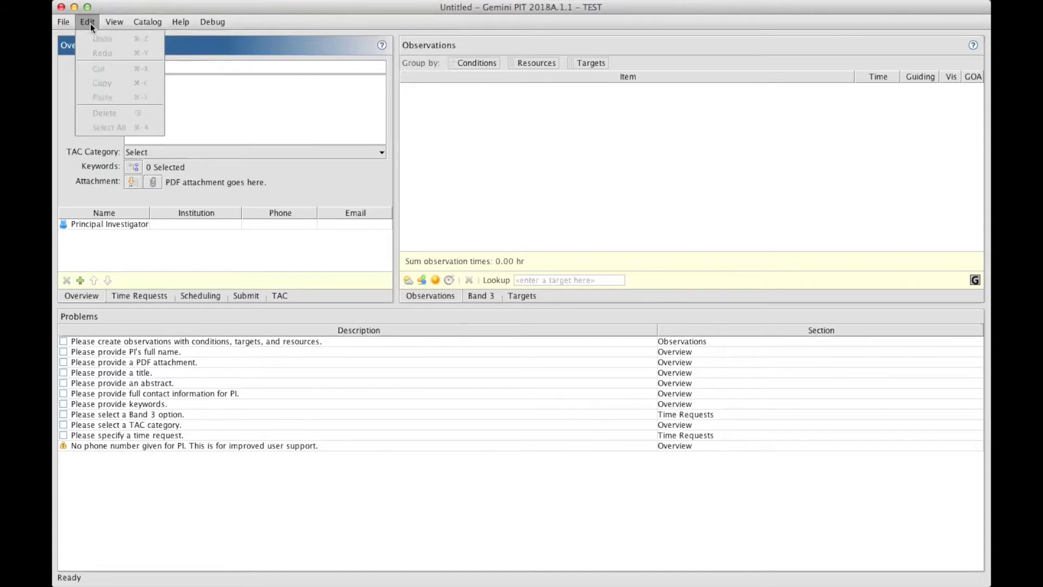
left_click(90, 24)
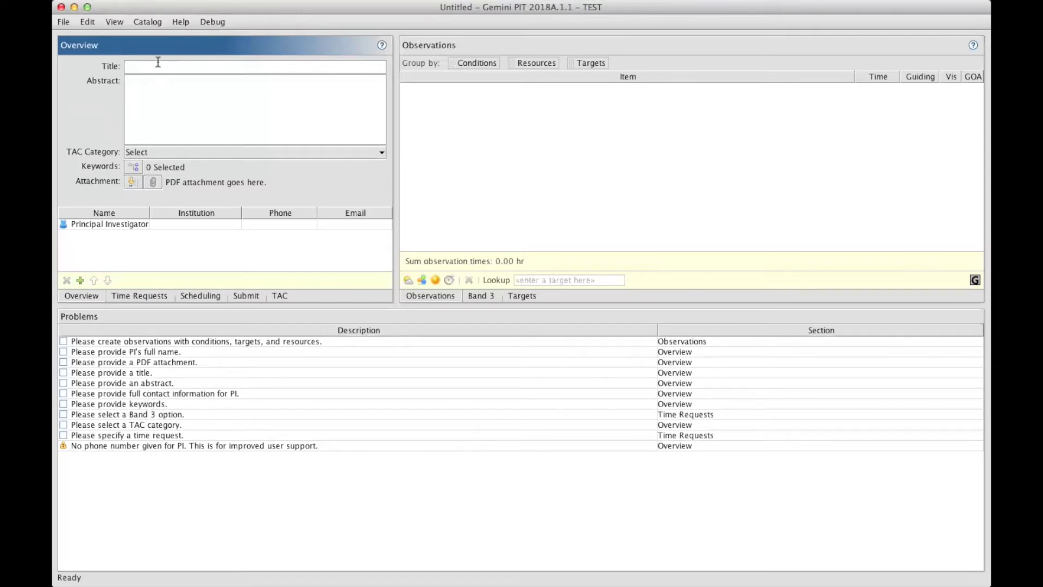
Title the proposal 'PIT tutorial', paste in the abstract, and pick TAC category Extragalactic
left_click(184, 69)
type("PIT tutorial")
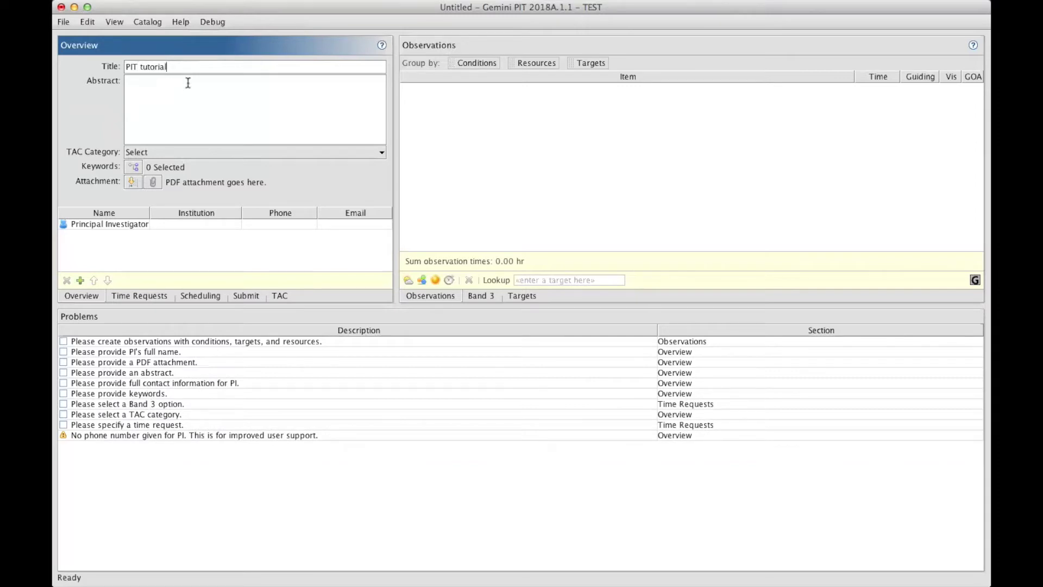
left_click(188, 88)
type("This tutorial shows how to use PIT as it was intended. It is not as clever as a smart phone, but it does put proposals together.  In abstracts, .  NO LATeX SYMBOL .  MAX 200 words")
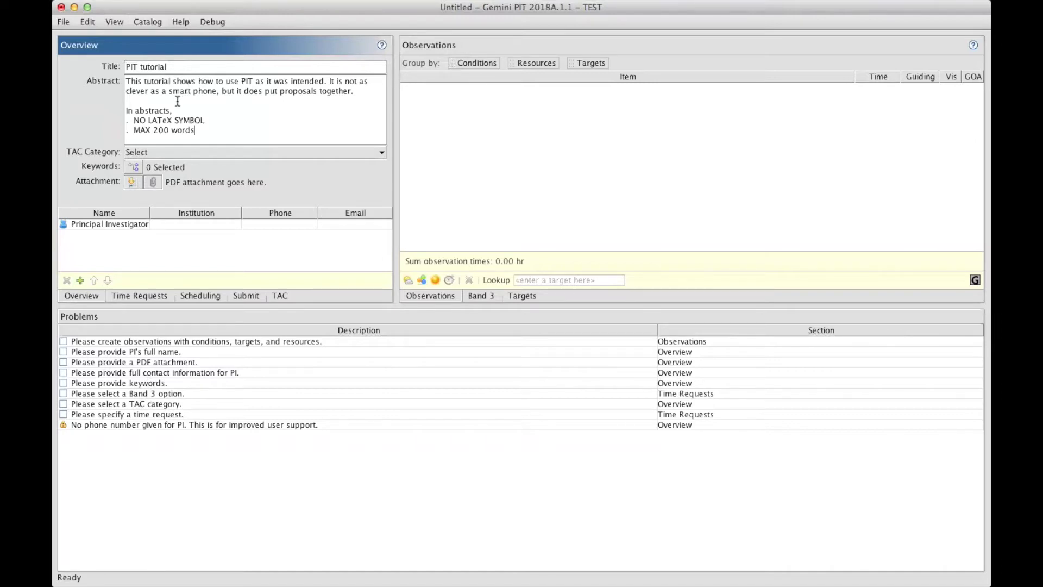
left_click(183, 152)
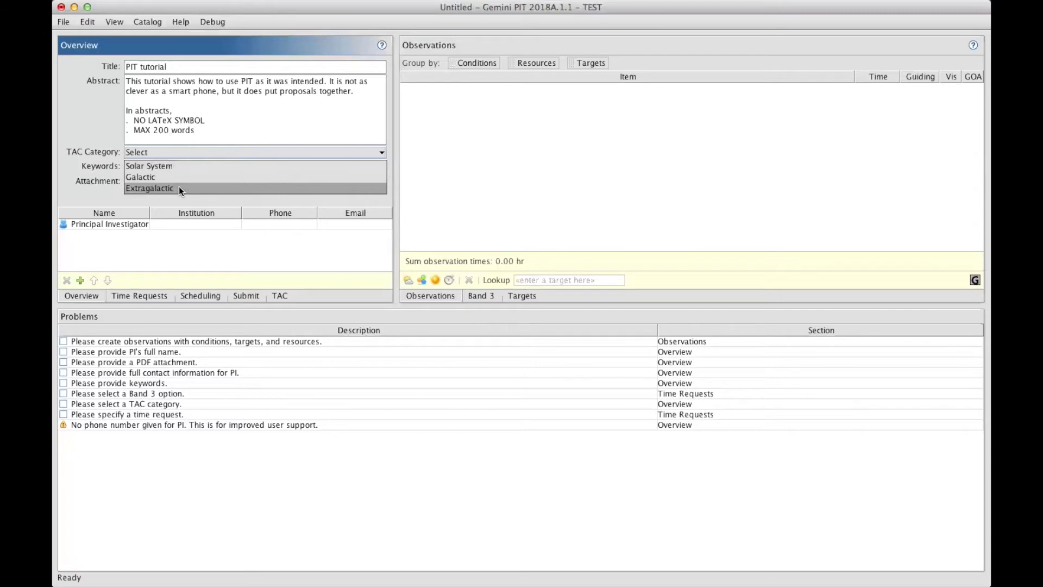
left_click(180, 188)
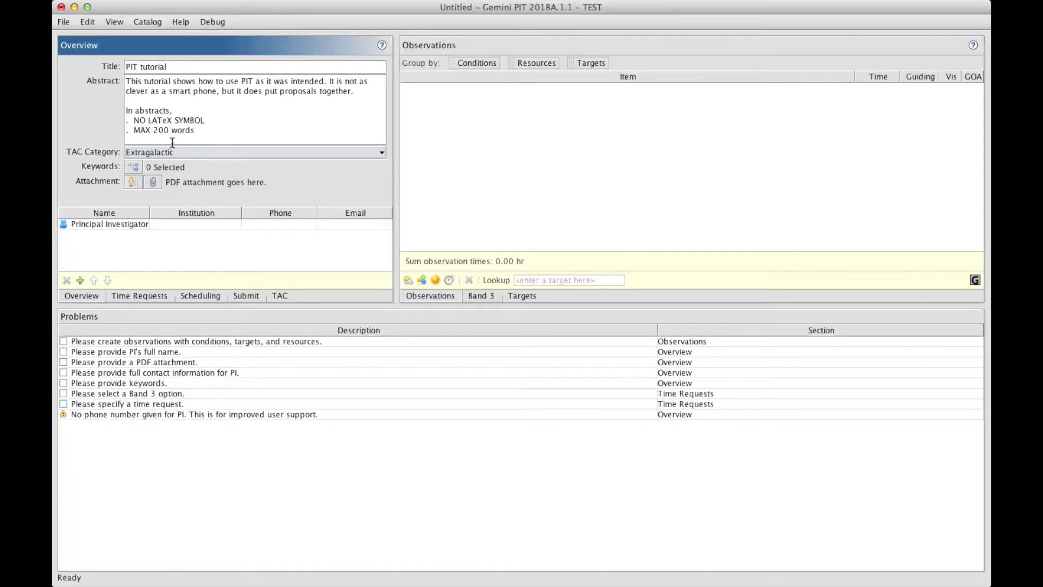
Filter the keyword list on 'star' and add Neutron stars and Starburst galaxies
left_click(134, 168)
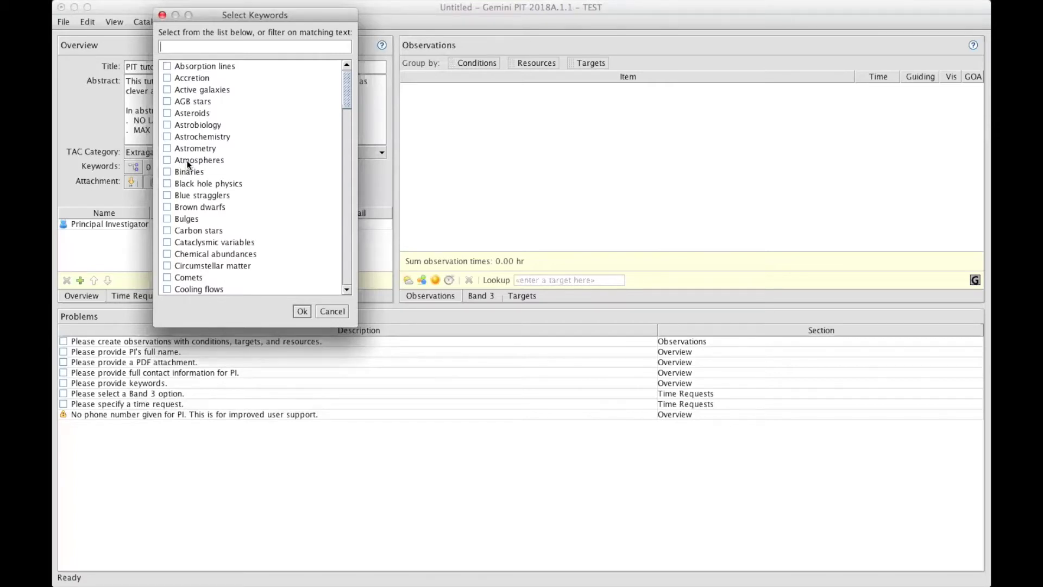
scroll(187, 145, "down", 10)
scroll(188, 145, "down", 15)
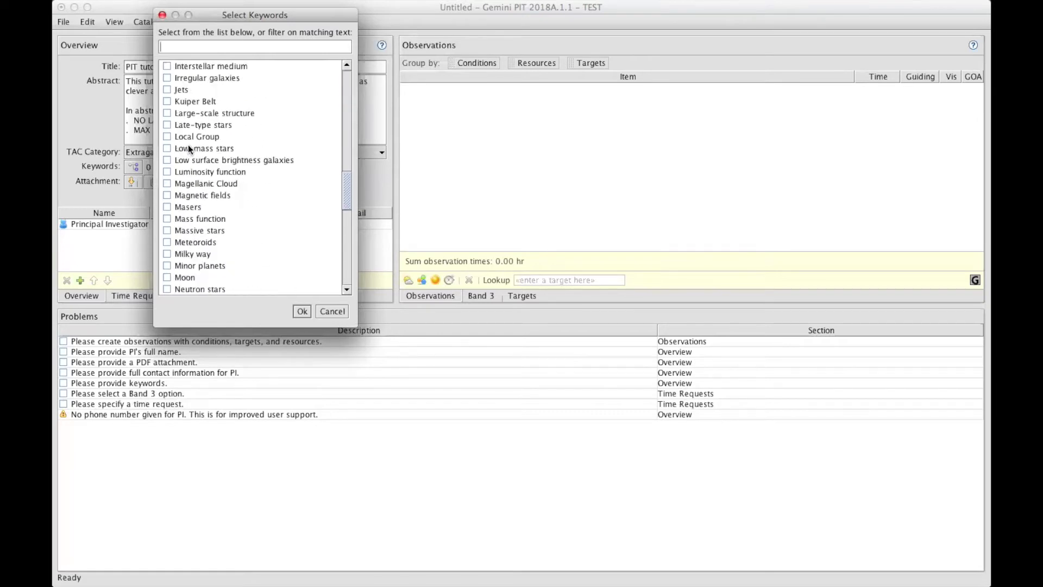
scroll(188, 145, "up", 5)
scroll(188, 145, "up", 5)
type("star")
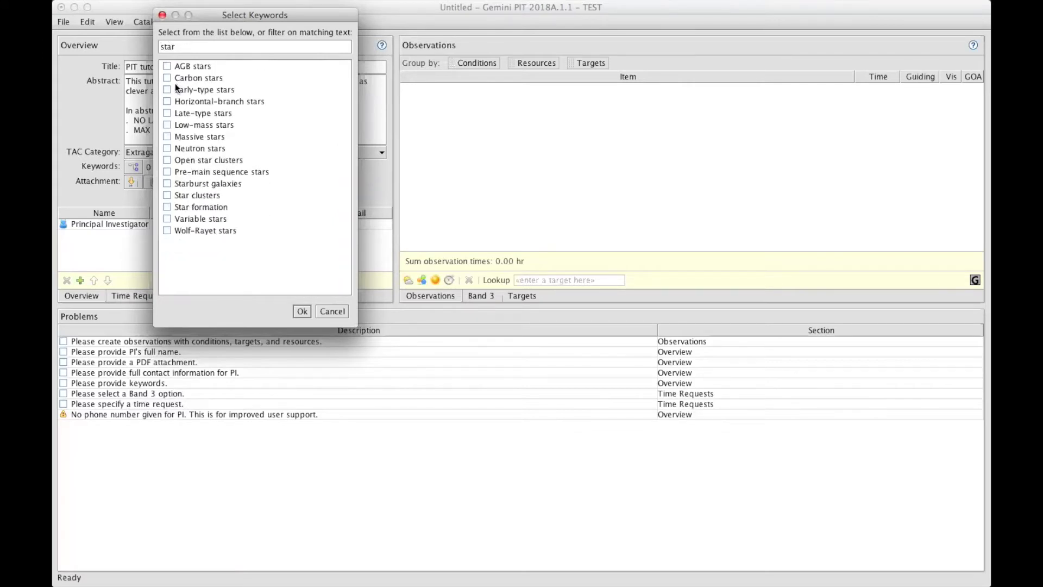
left_click(167, 148)
left_click(167, 183)
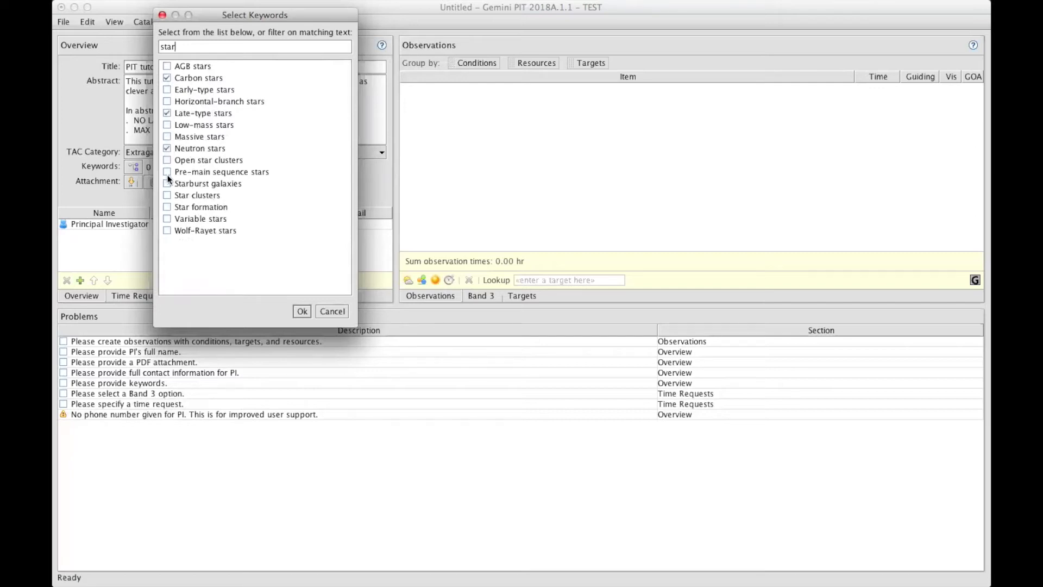
left_click(302, 311)
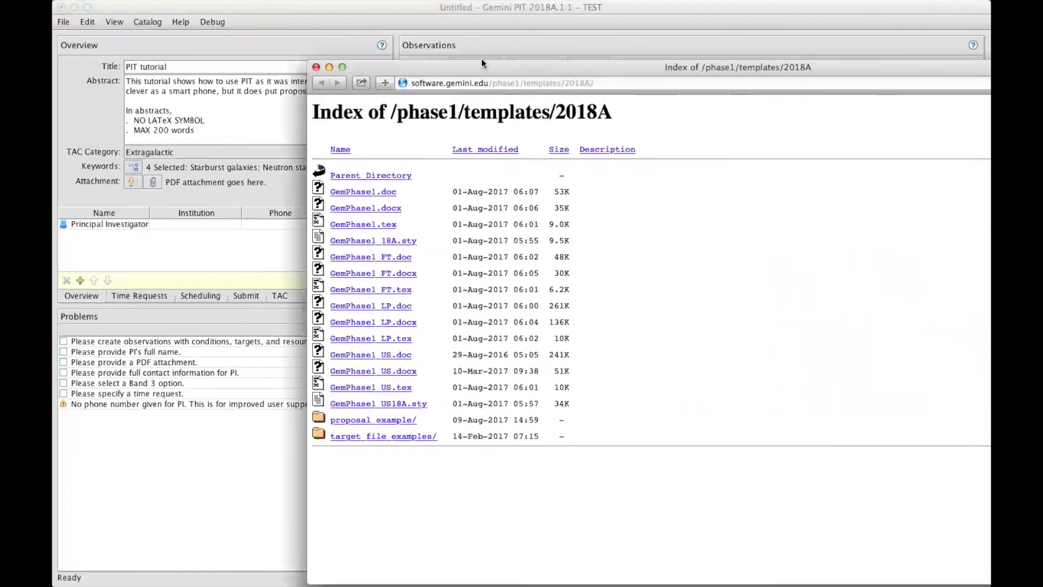
left_click_drag(482, 59, 457, 45)
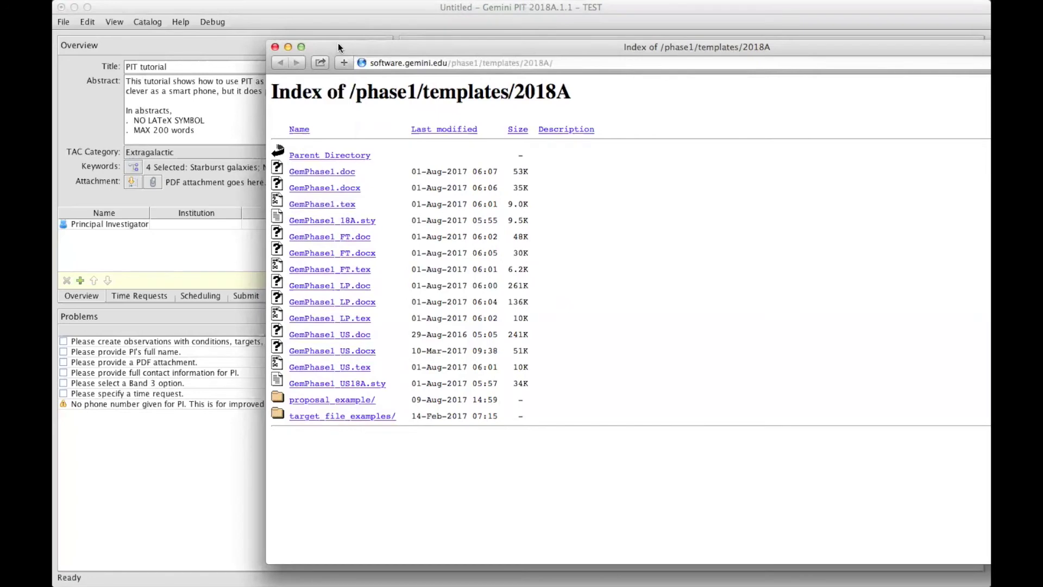
left_click_drag(338, 43, 383, 41)
key("super+h")
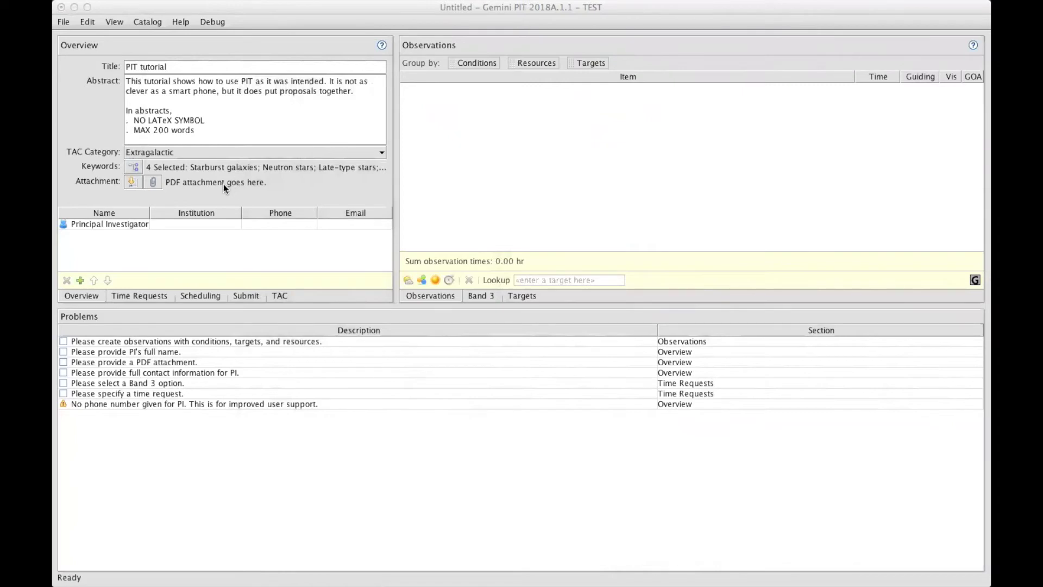
Attach tutorial.pdf from the Material folder as the proposal's PDF
left_click(154, 182)
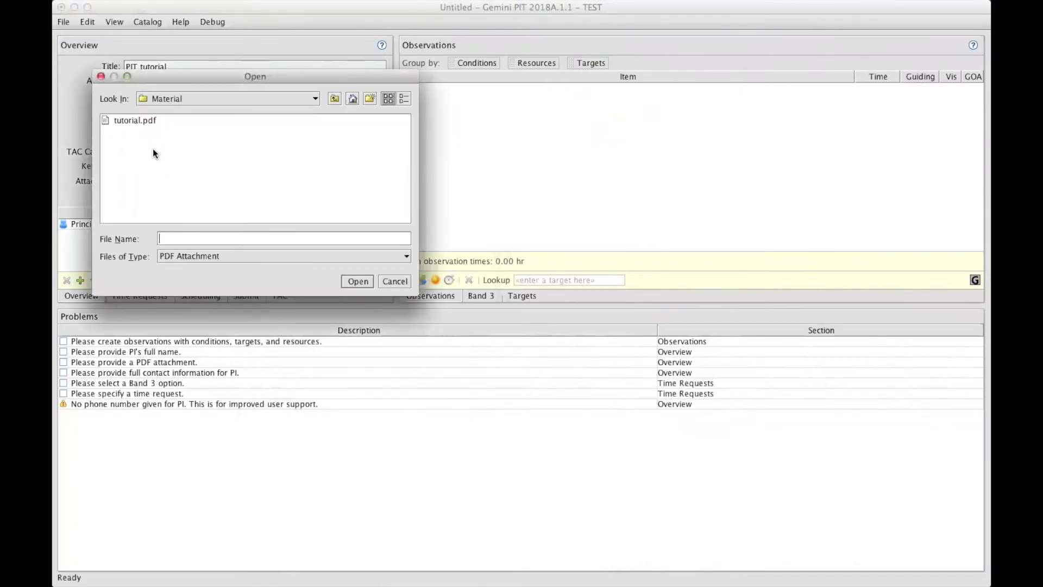
left_click(136, 116)
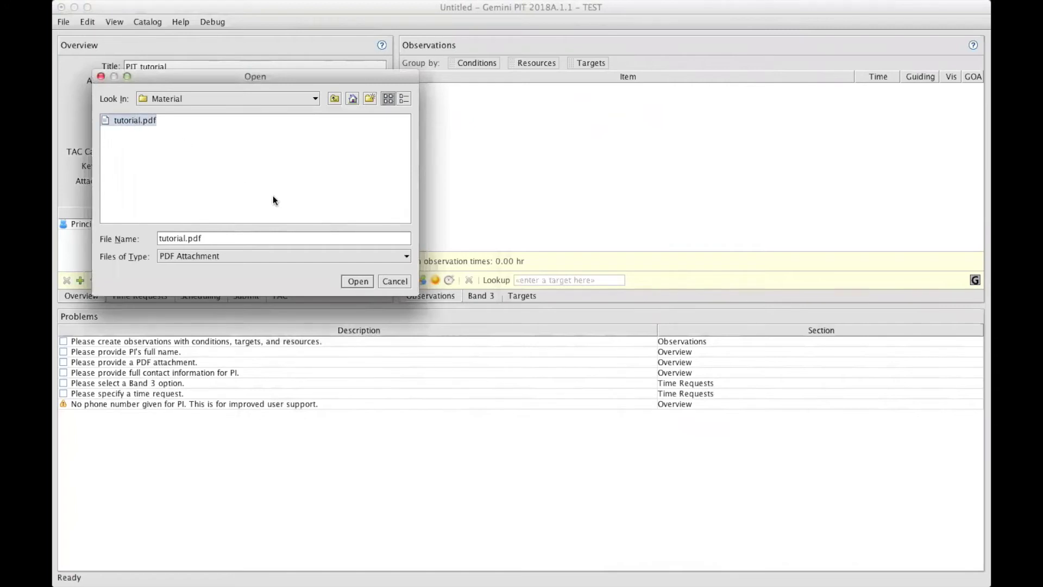
left_click(355, 280)
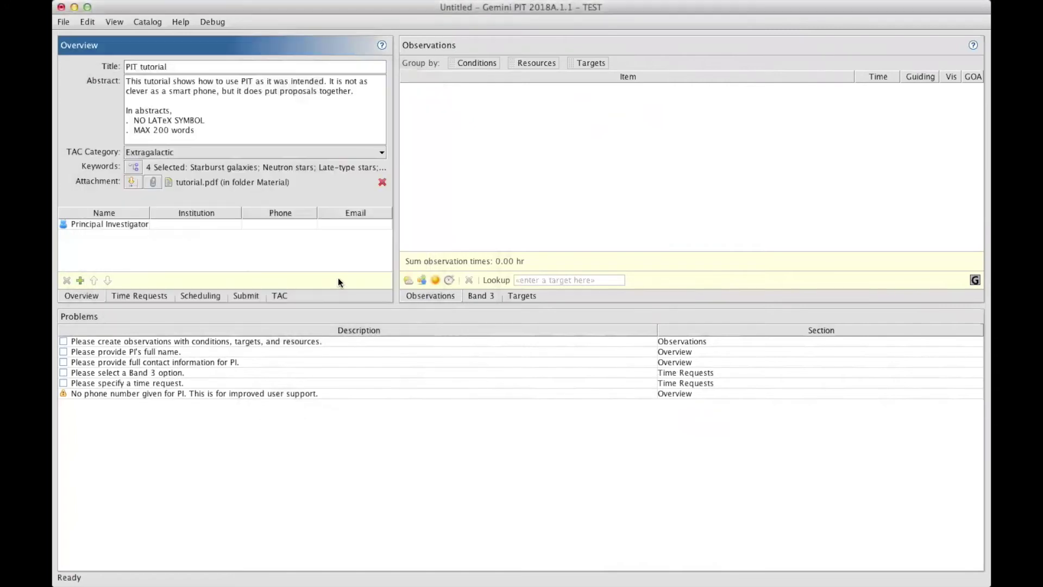
Remove the attached PDF, then attach tutorial.pdf again
left_click(382, 183)
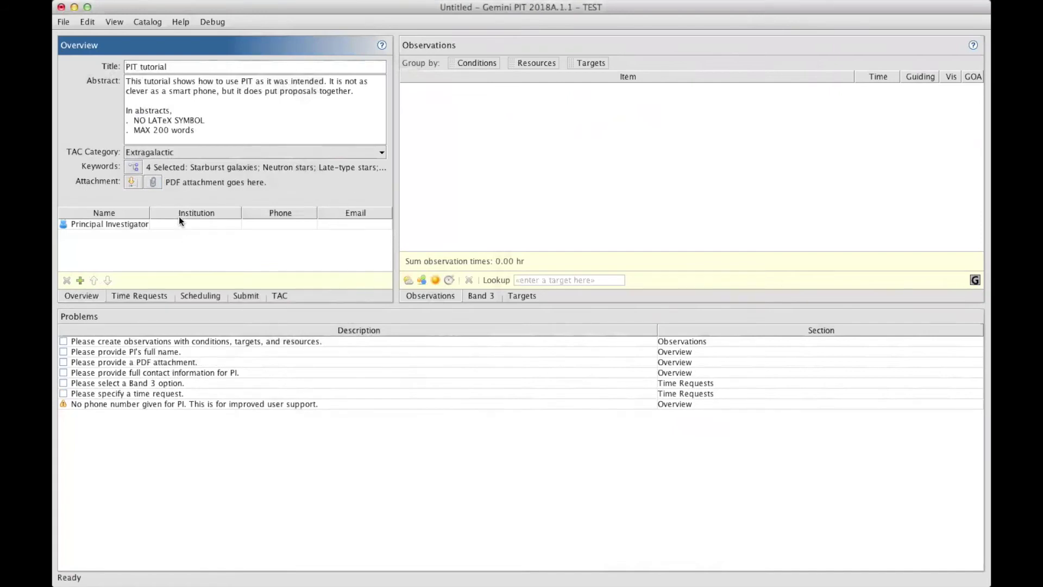
left_click(154, 182)
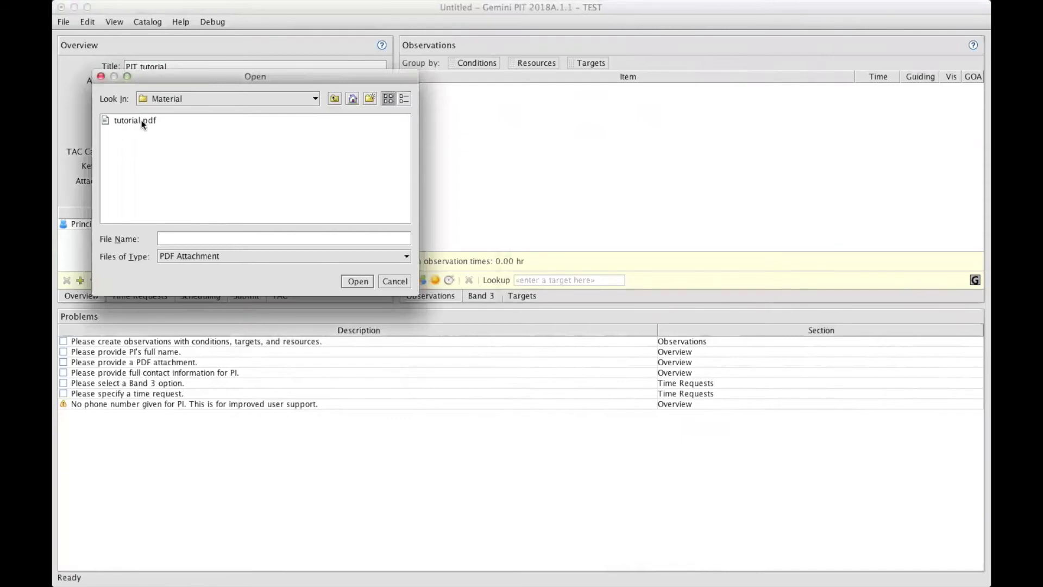
left_click(142, 121)
left_click(358, 282)
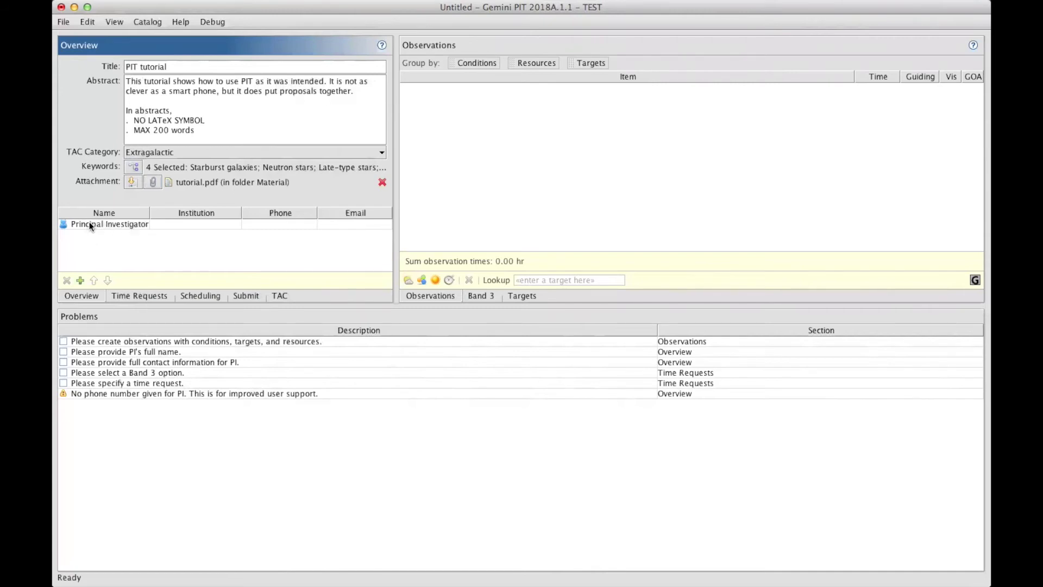
Enter the principal investigator's first and last name, e-mail address and phone number
double_click(89, 224)
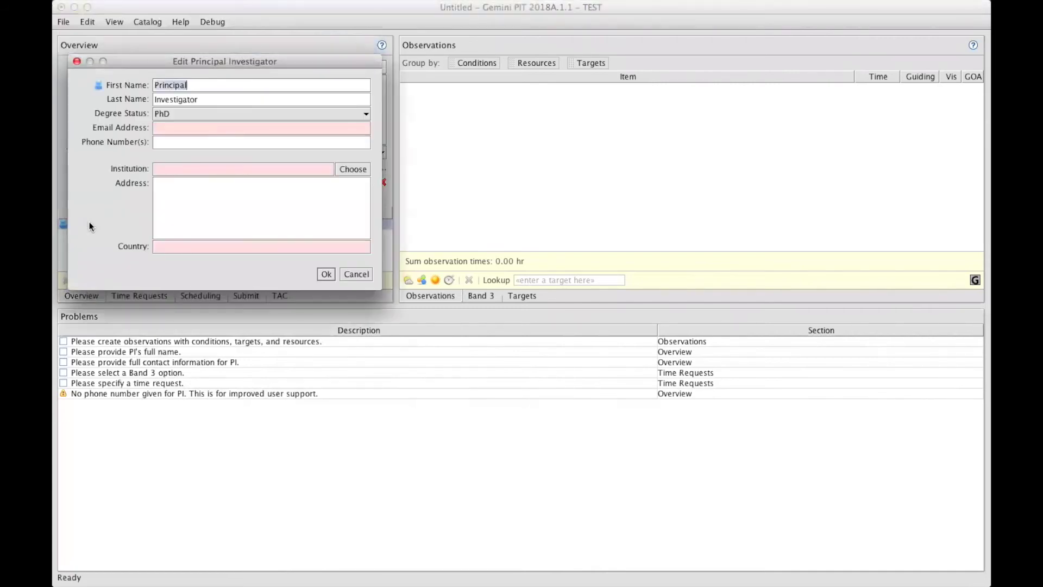
left_click_drag(136, 63, 214, 72)
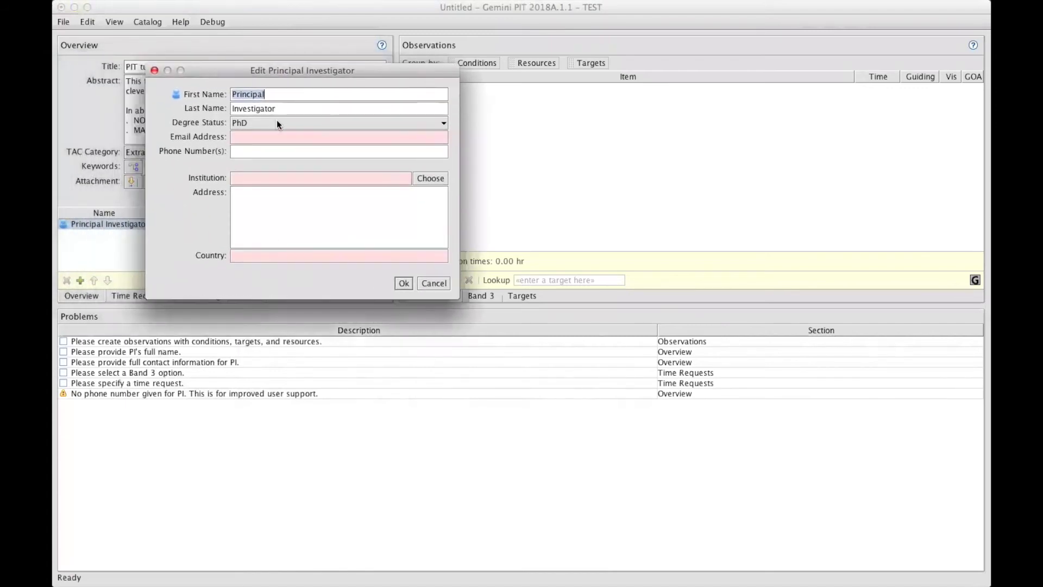
key("Tab")
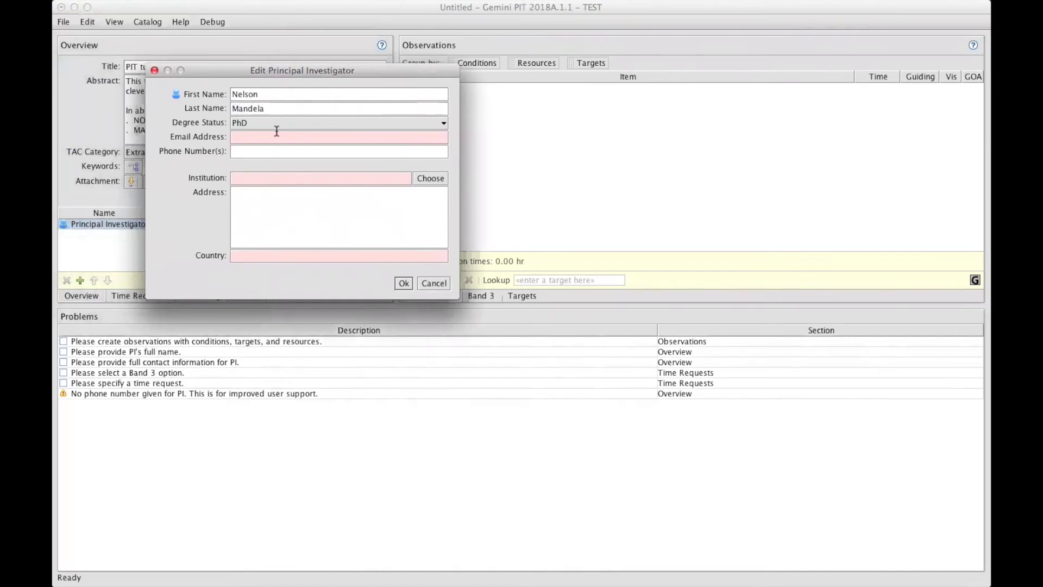
left_click(277, 136)
left_click(276, 151)
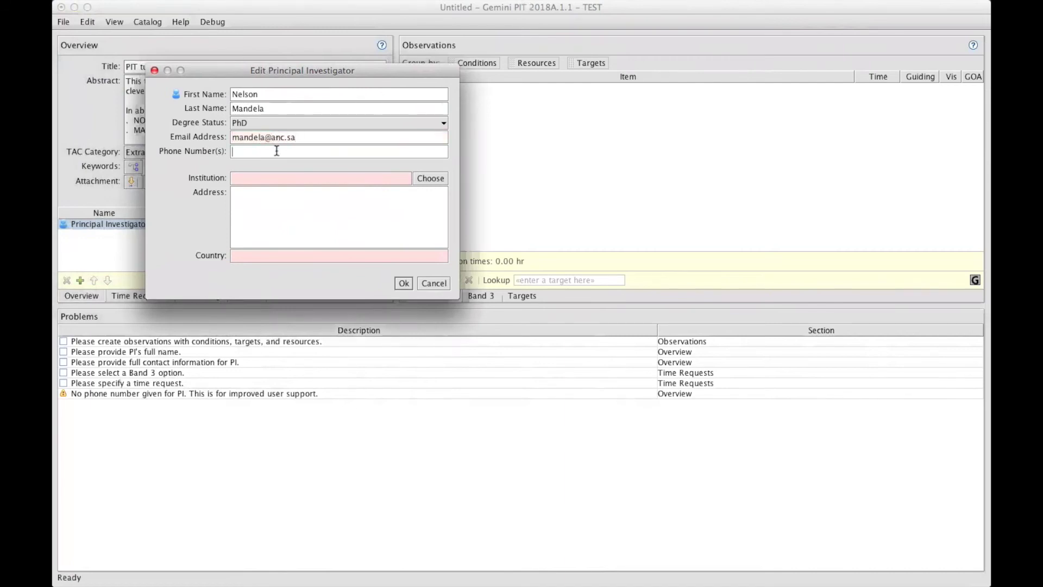
type("123-")
type("456-7891")
Set the PI's institution to Science Council of Japan and save the investigator details
type("Un")
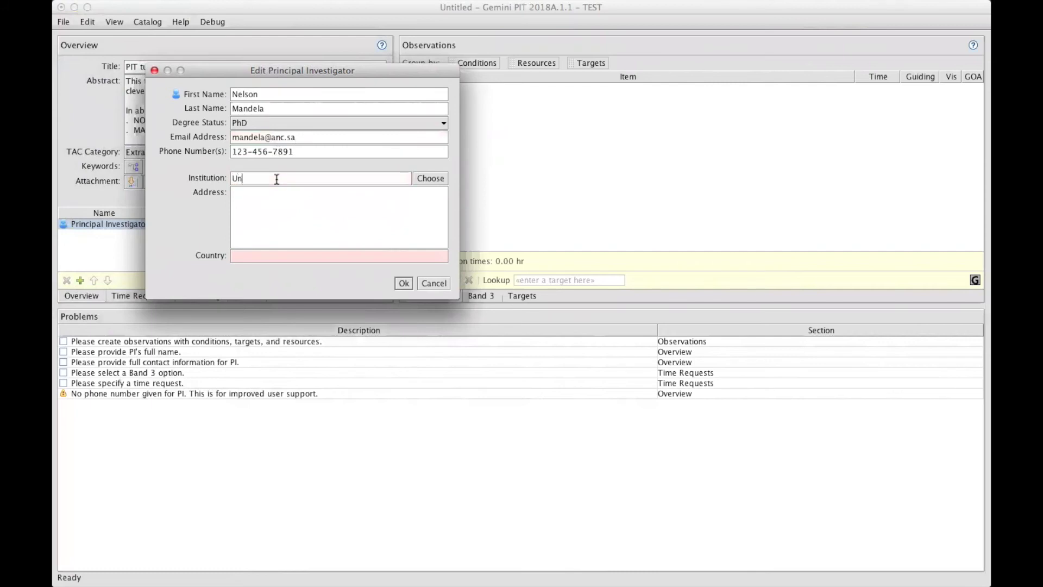
type("vi")
left_click(430, 180)
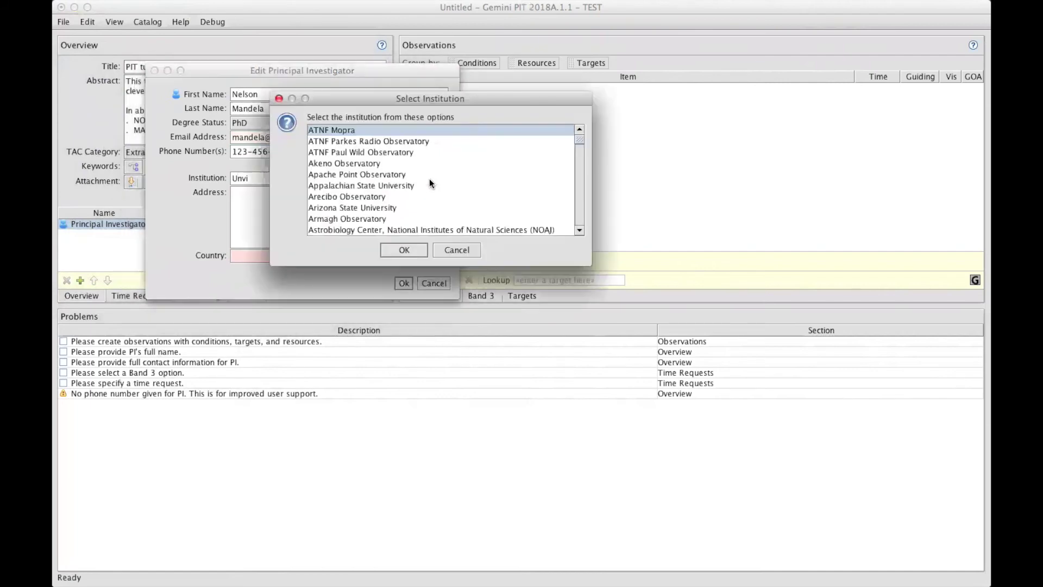
scroll(431, 183, "down", 20)
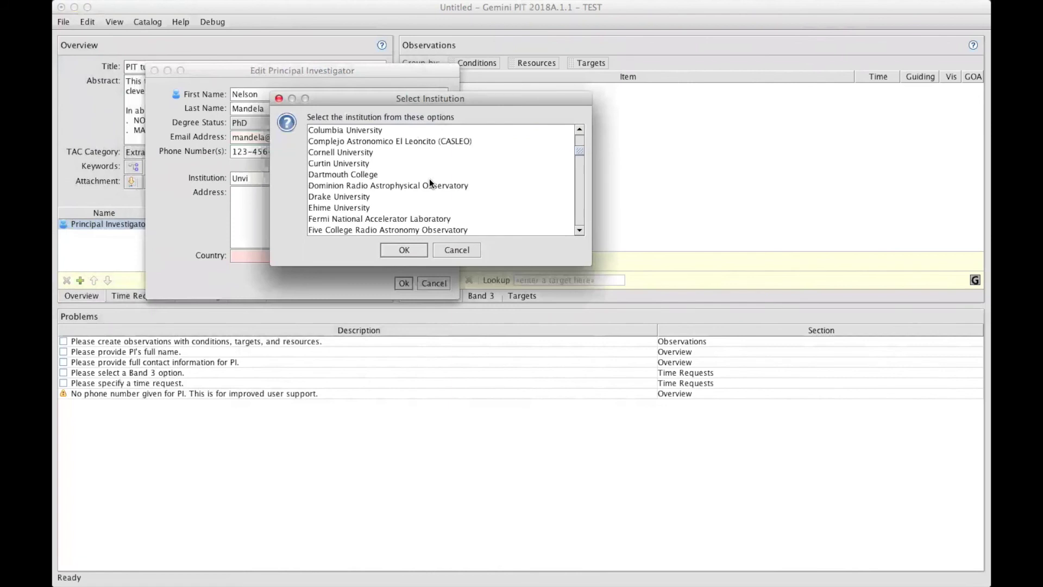
scroll(431, 183, "down", 20)
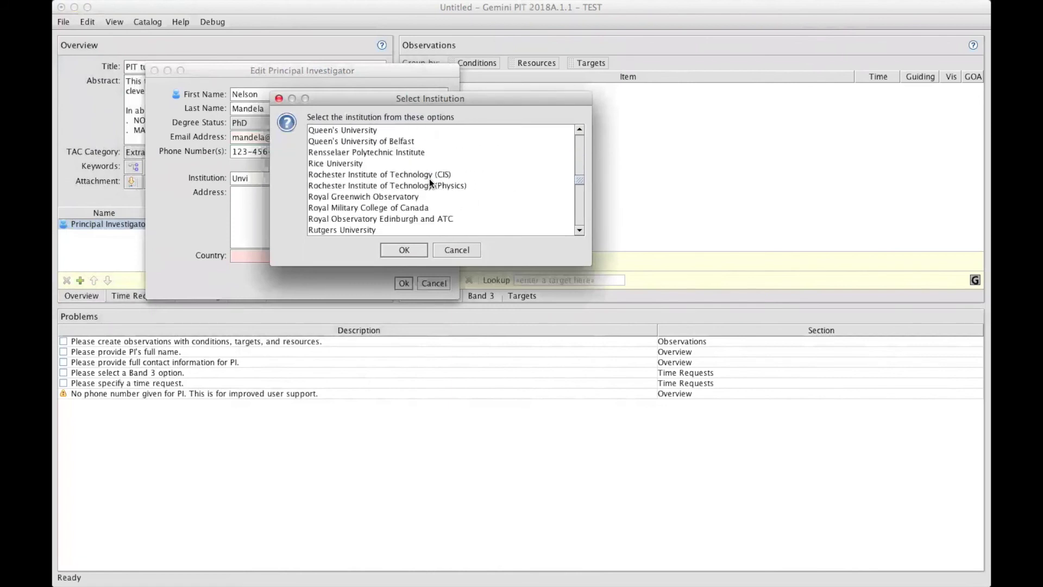
scroll(430, 183, "down", 15)
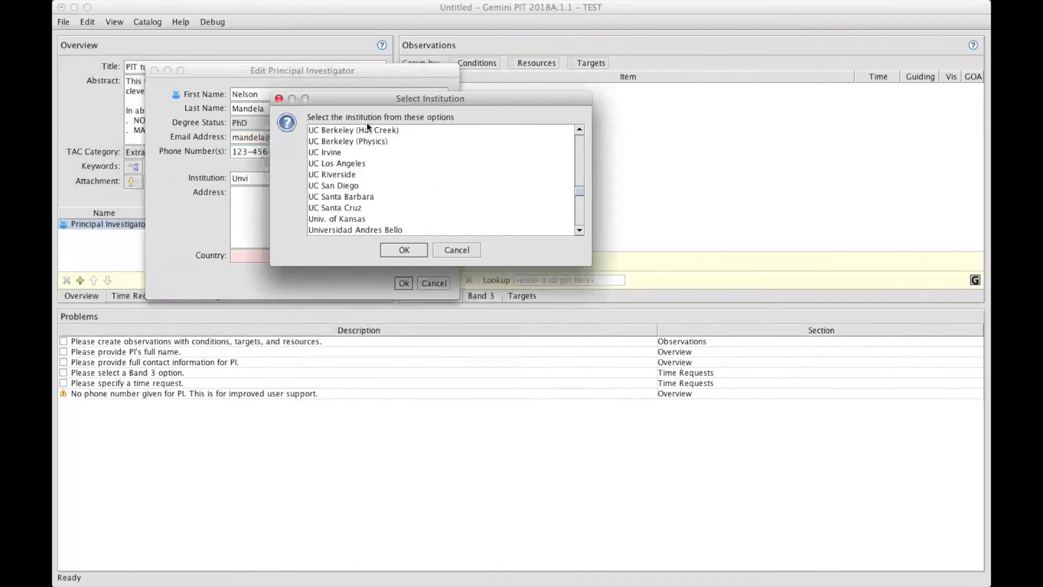
scroll(395, 192, "up", 12)
left_click(373, 142)
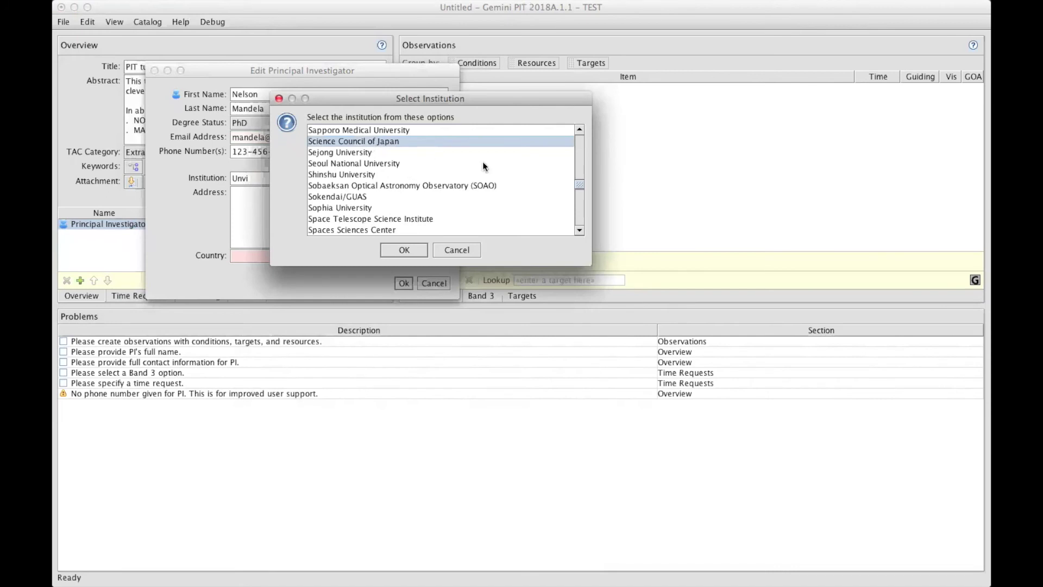
left_click(404, 252)
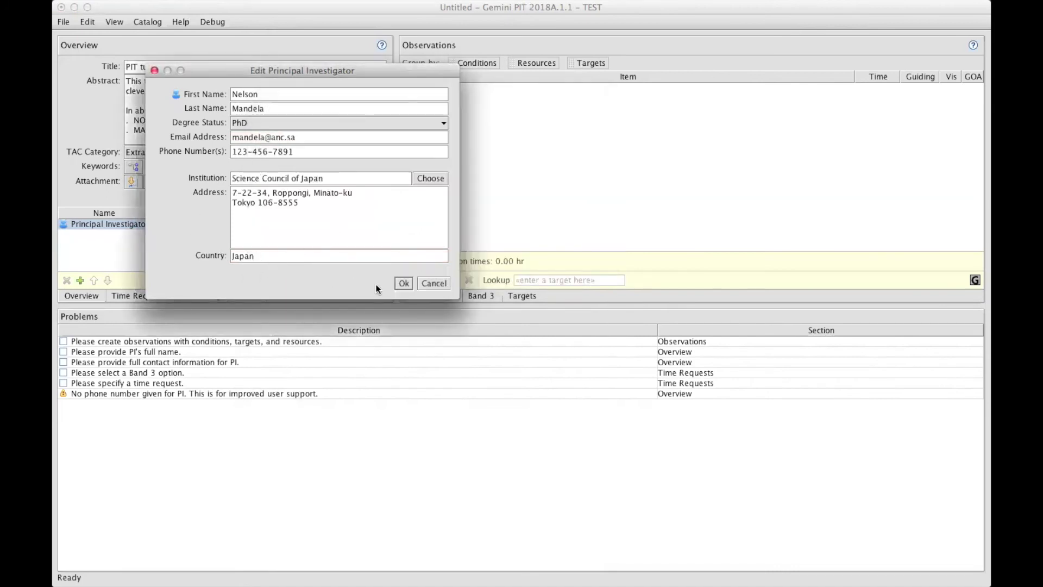
left_click(404, 284)
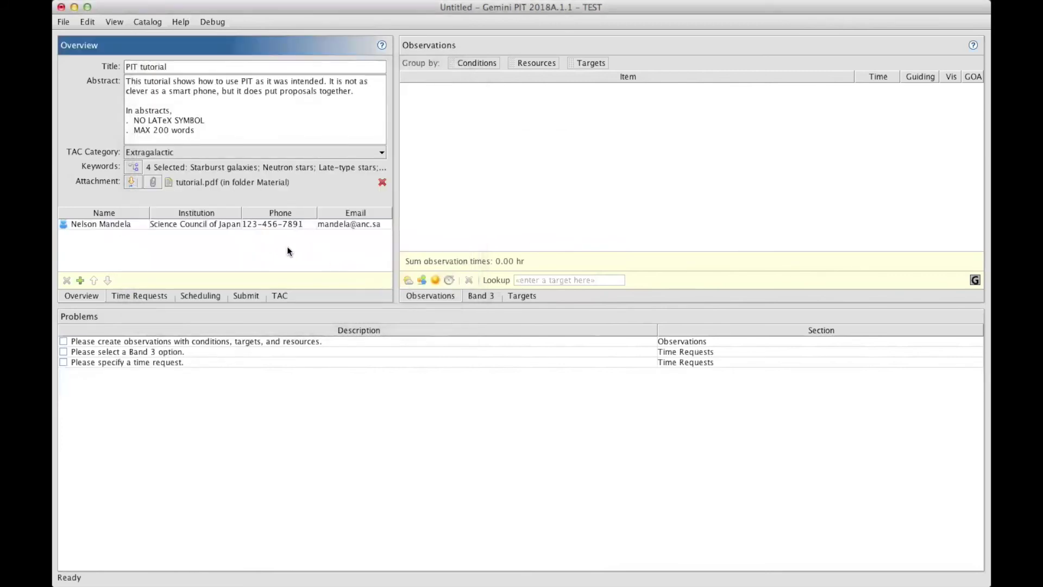
Add a co-investigator with first and last name, a university institution and e-mail address
left_click(80, 280)
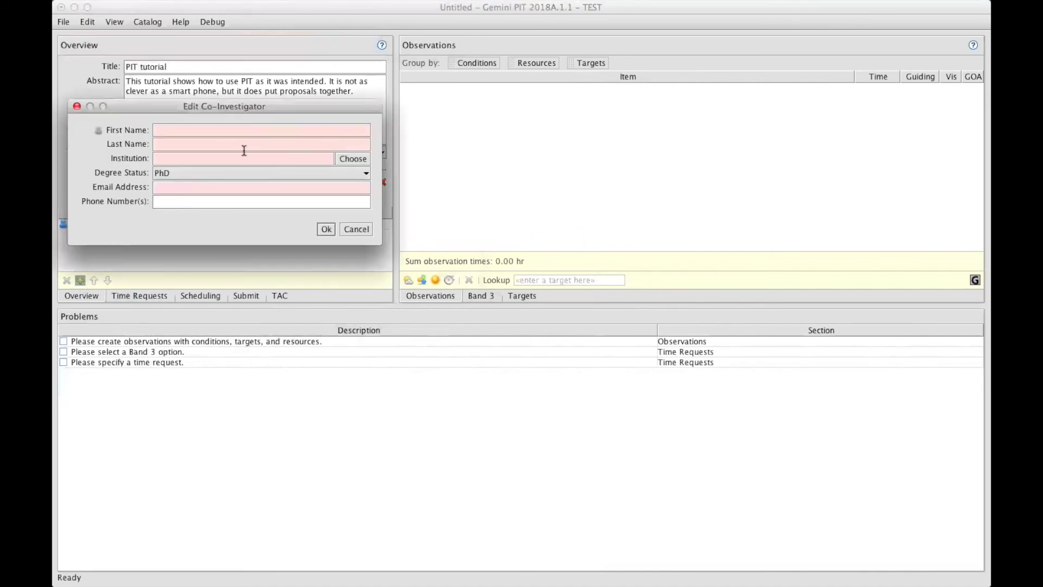
type("Justin")
left_click(214, 144)
type("Student")
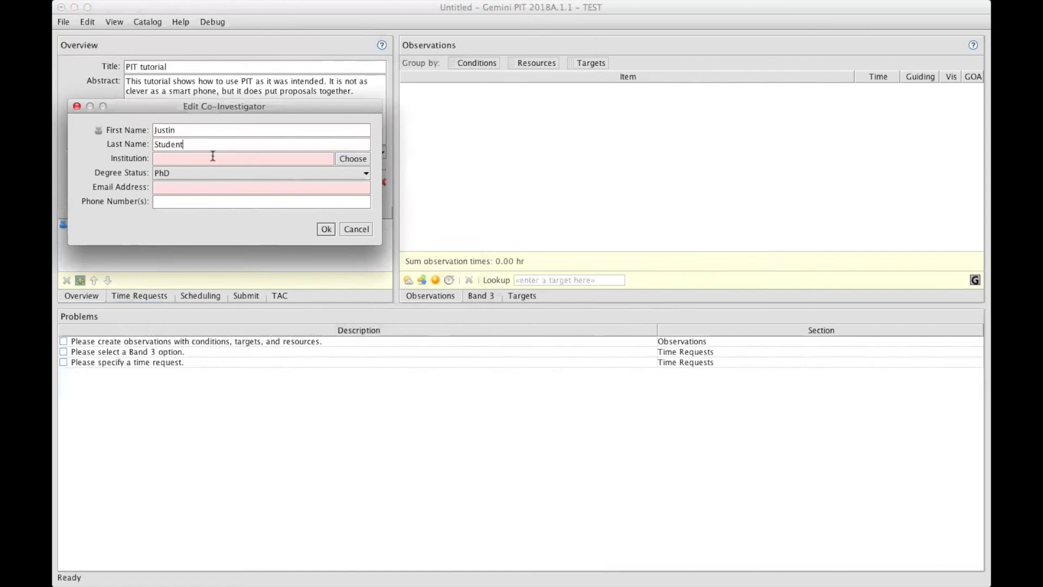
left_click(213, 157)
type("Univ")
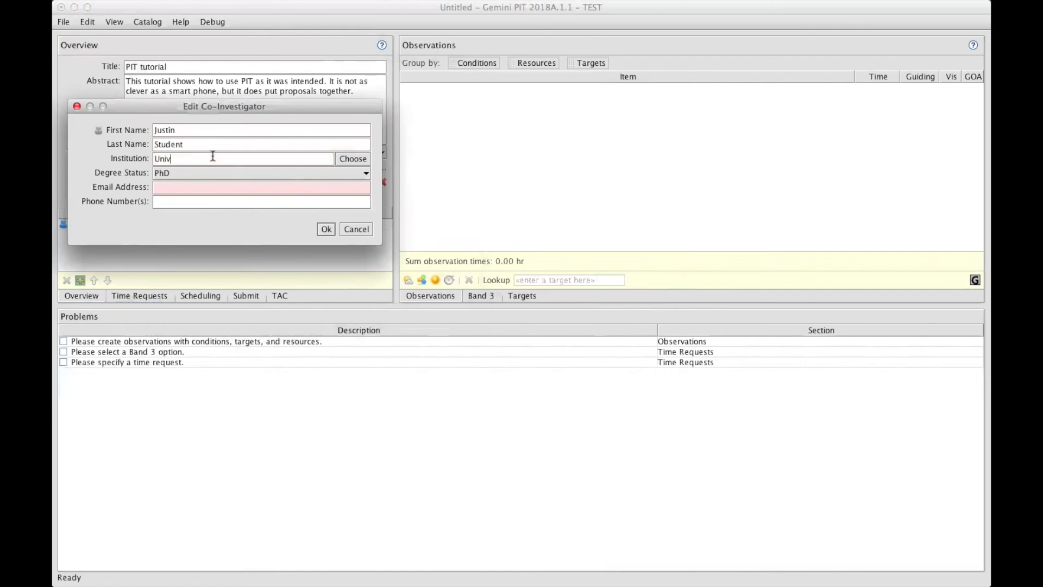
type("ersit")
type("y ...")
left_click(326, 229)
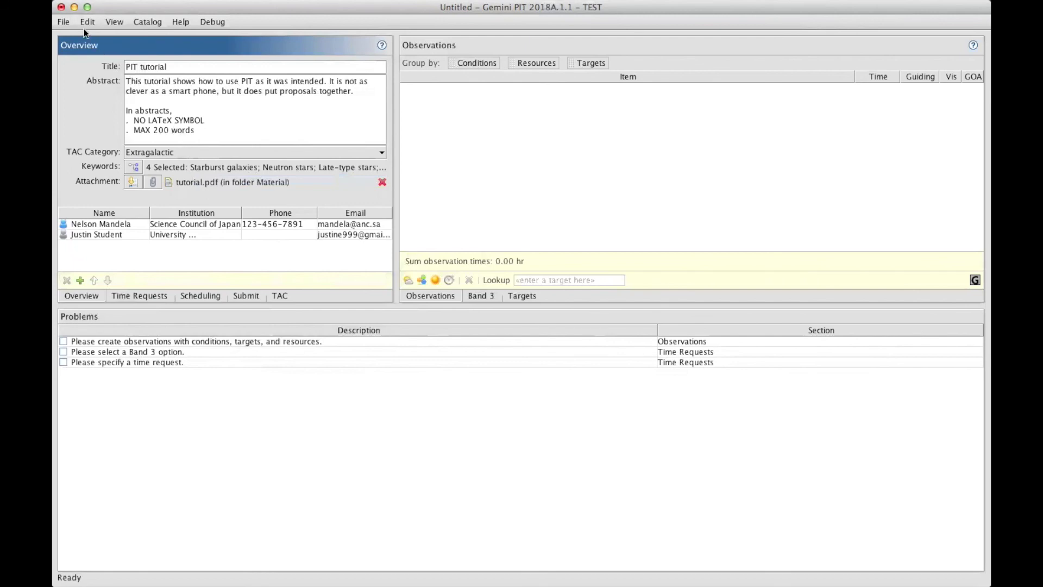
Save the proposal over the existing tutorial.xml in the Material folder
left_click(64, 22)
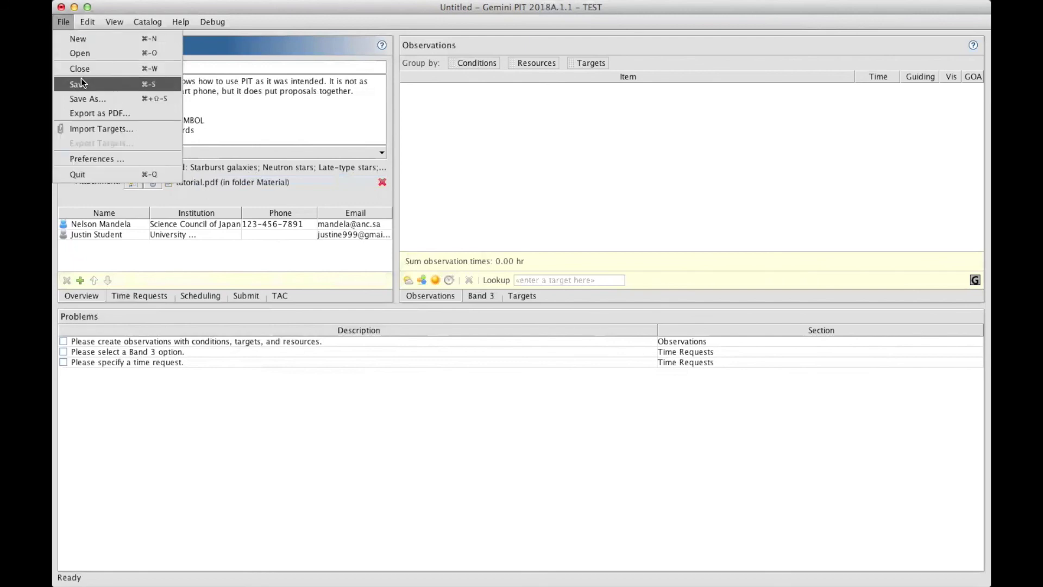
left_click(80, 78)
left_click(396, 231)
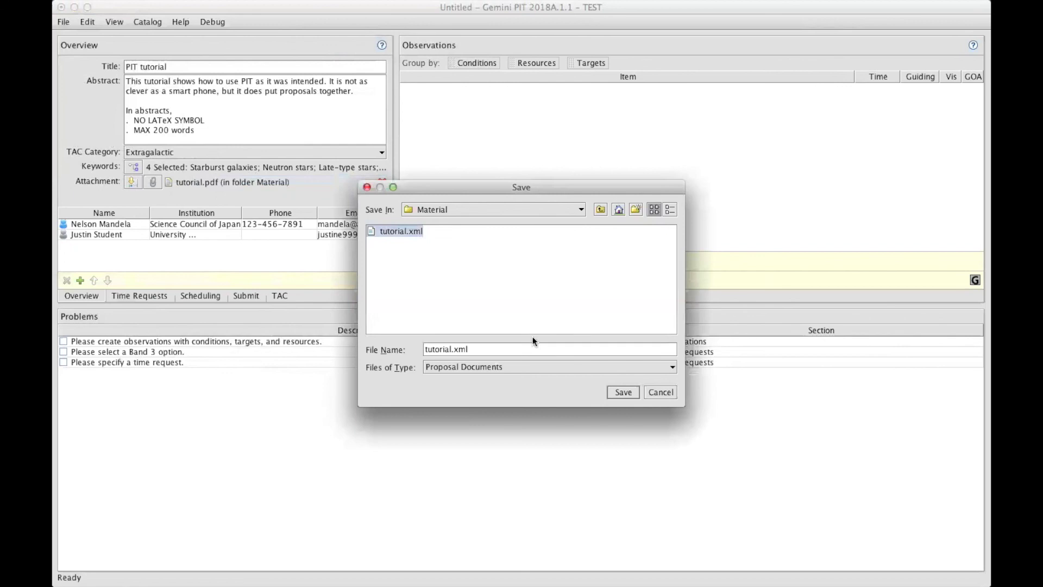
left_click(625, 392)
left_click(506, 313)
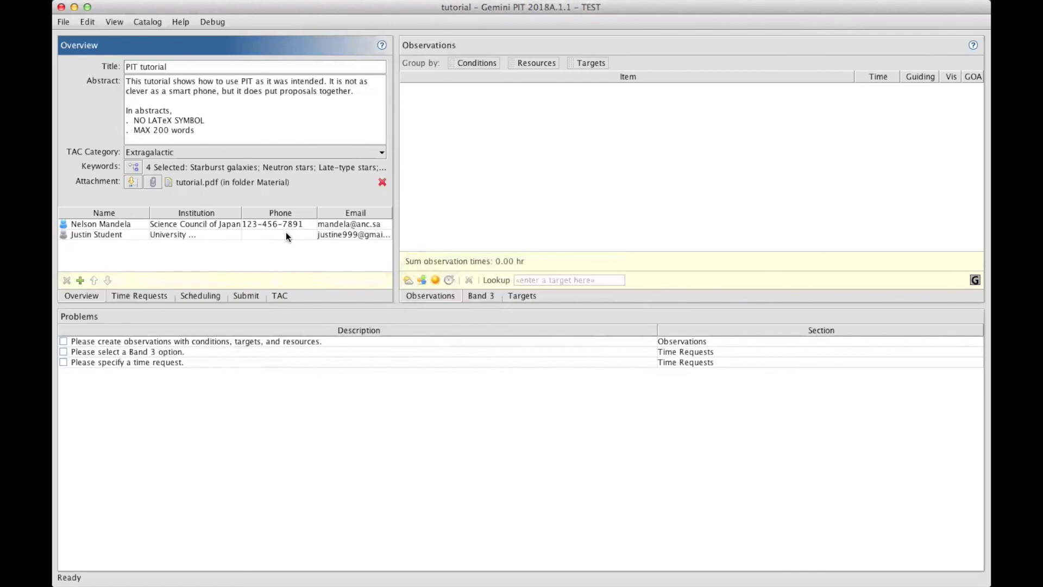
left_click(65, 22)
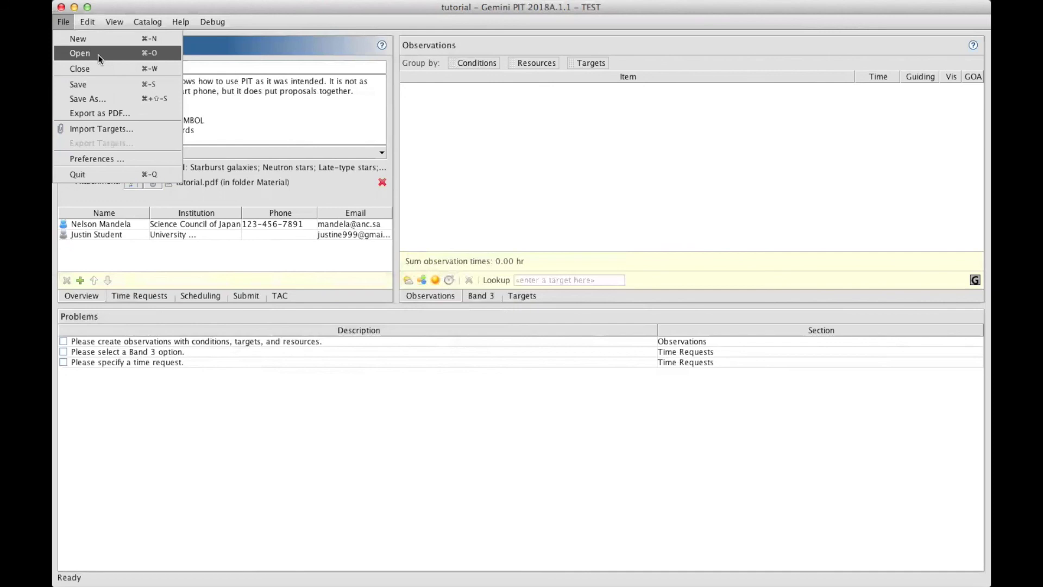
left_click(212, 246)
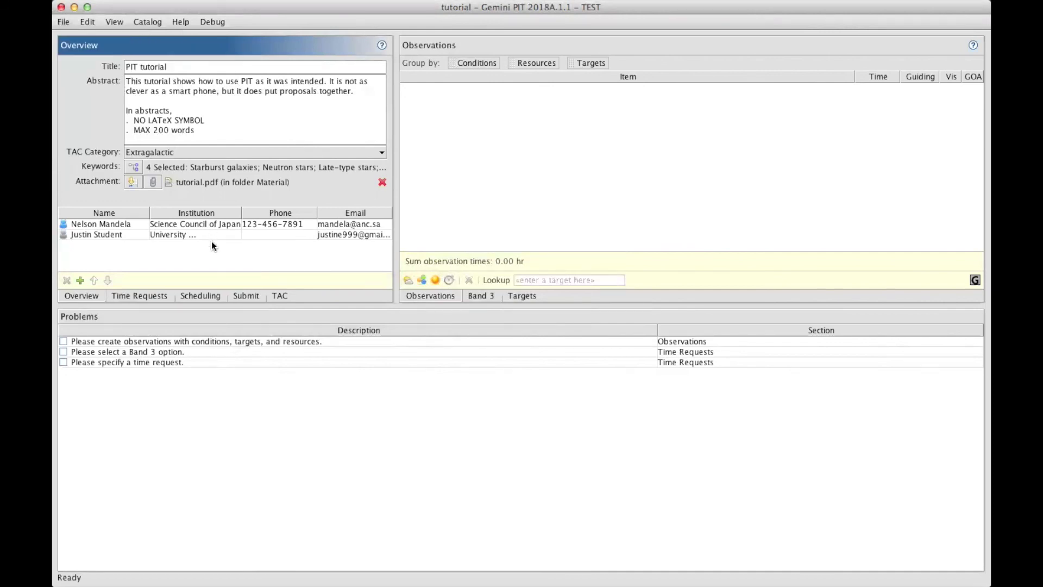